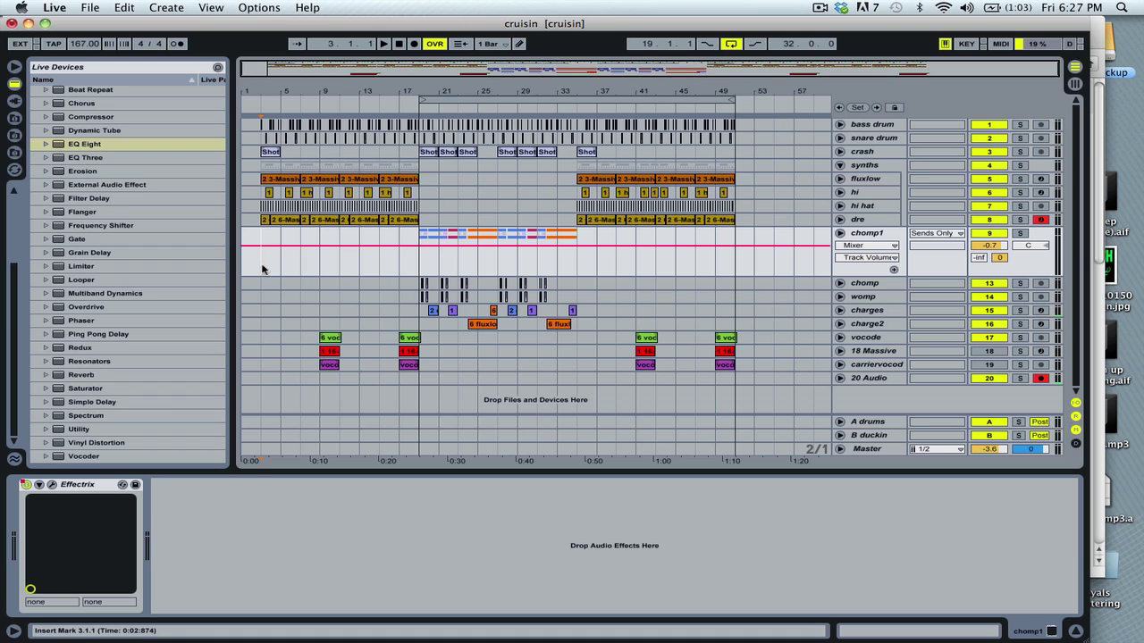
key(space)
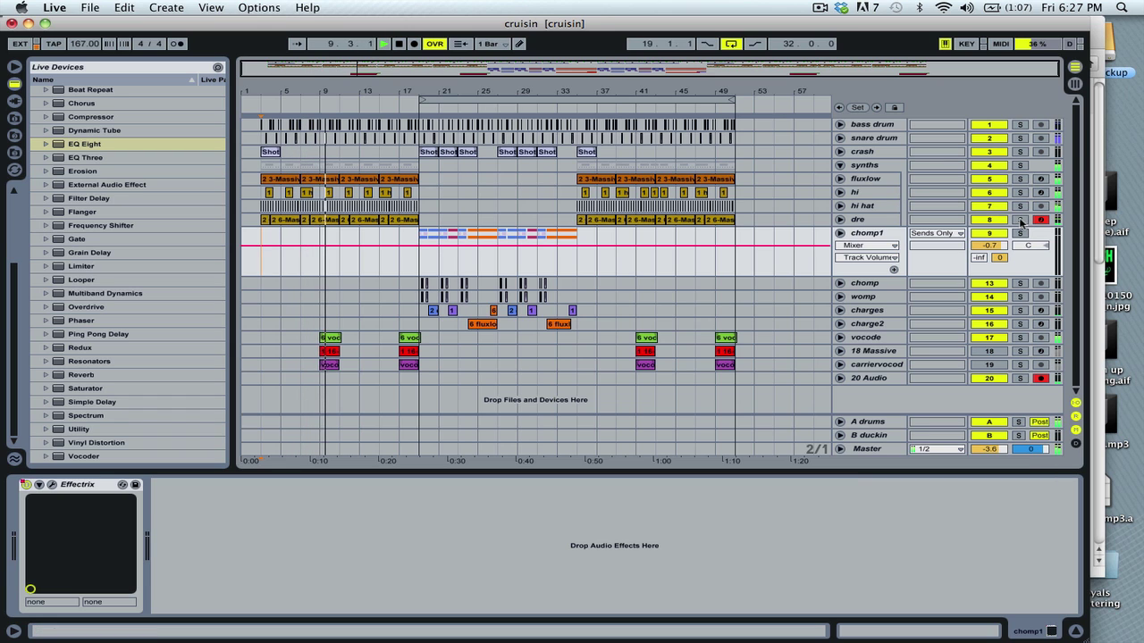
Step: Stop playback and briefly solo, then unsolo, the dre track to audition it
click(1020, 220)
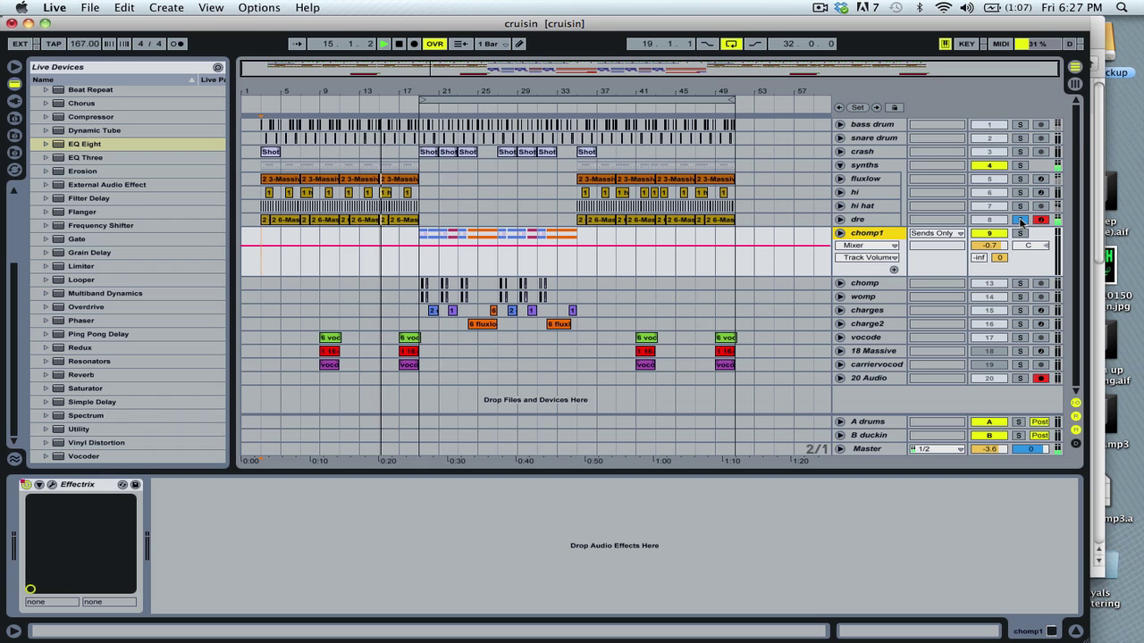
click(1020, 220)
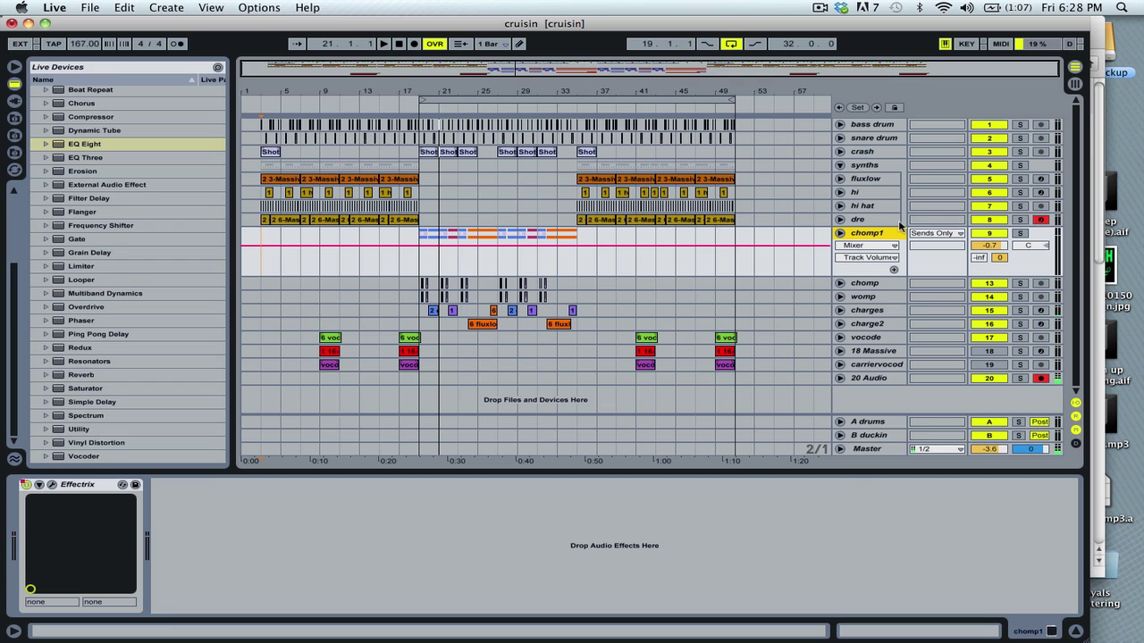
Step: Open the dre track's Massive fully in view and audition the 4 Env shape with test notes
click(885, 222)
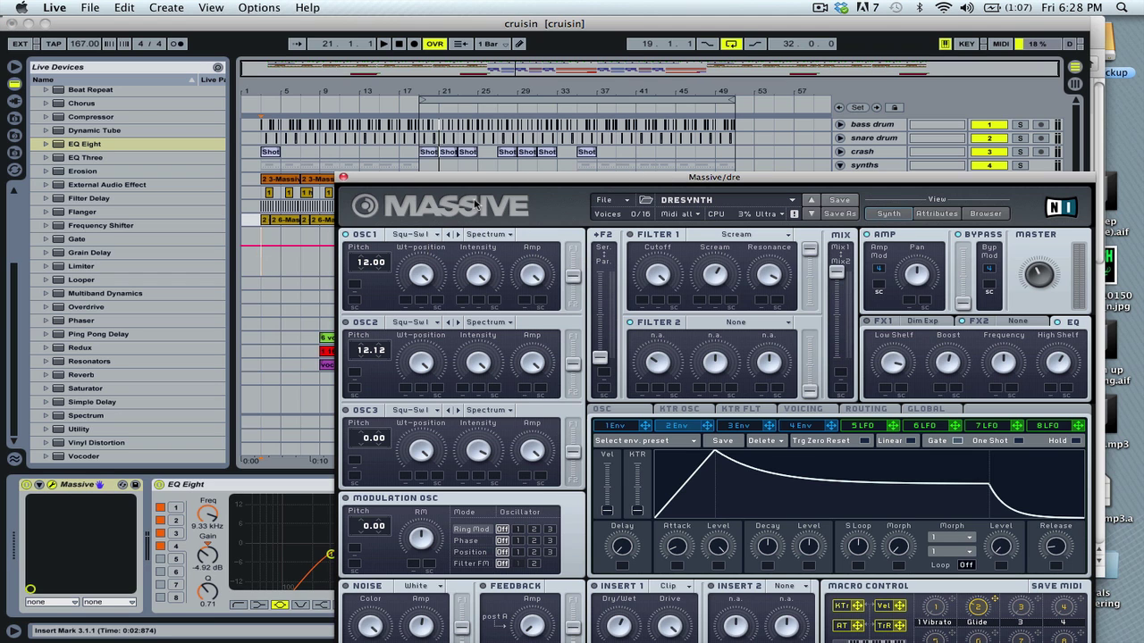
drag(466, 180, 433, 5)
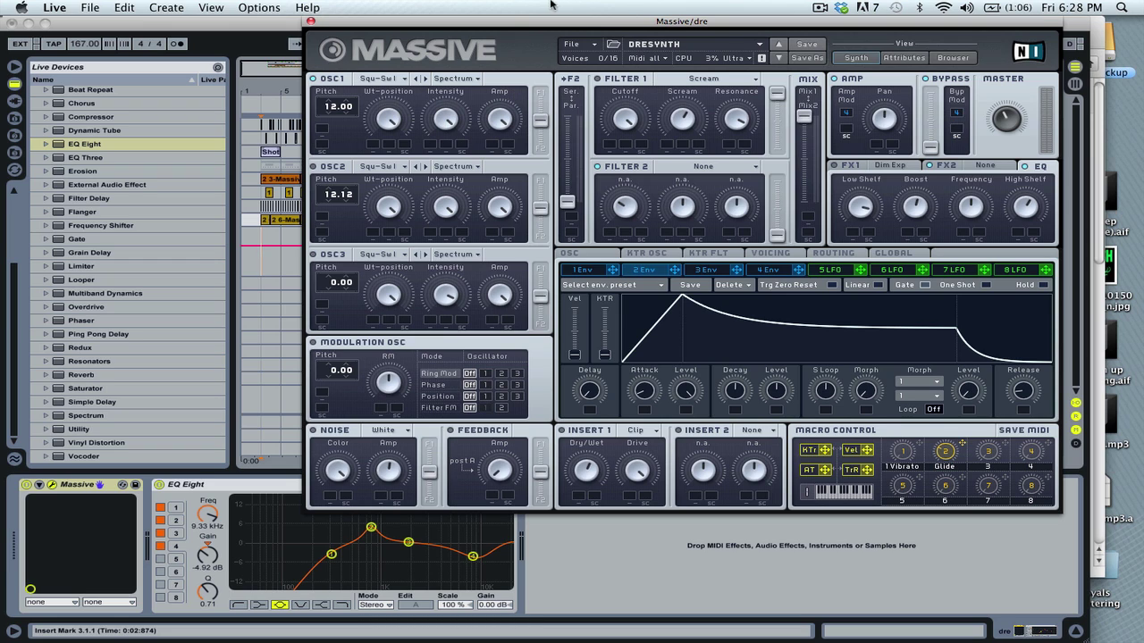
click(764, 271)
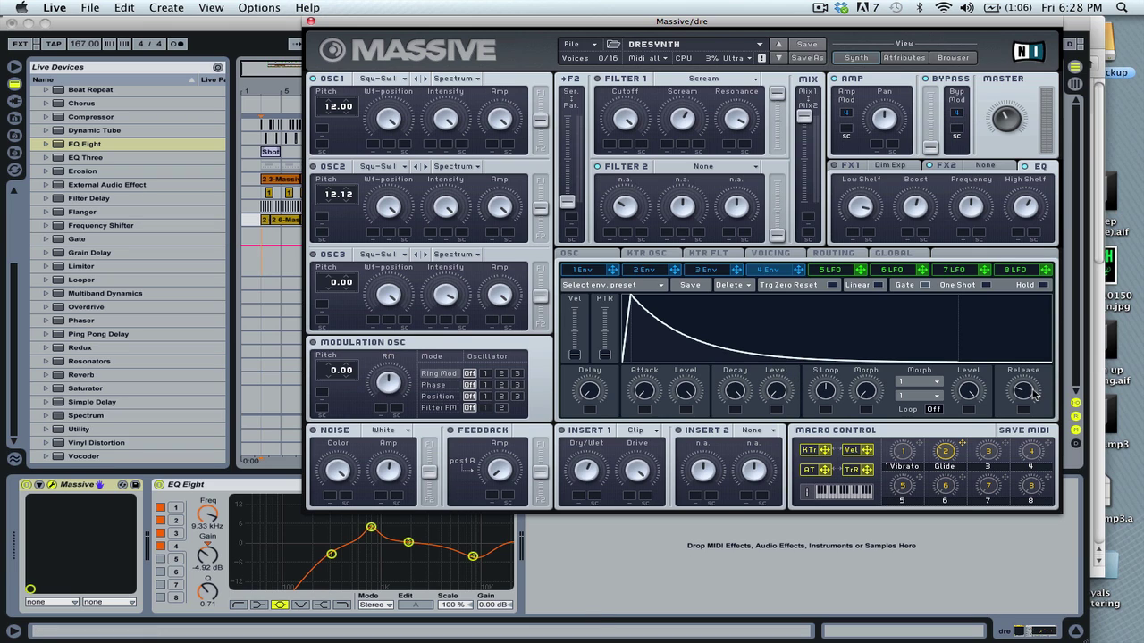
key(a)
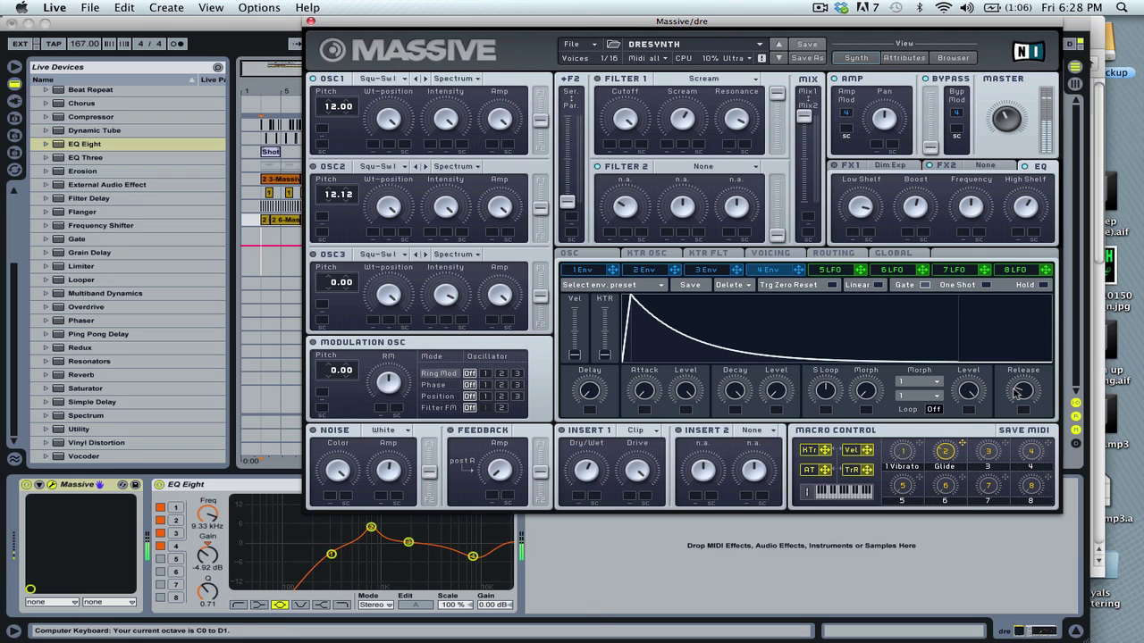
key(a)
key(x)
key(x)
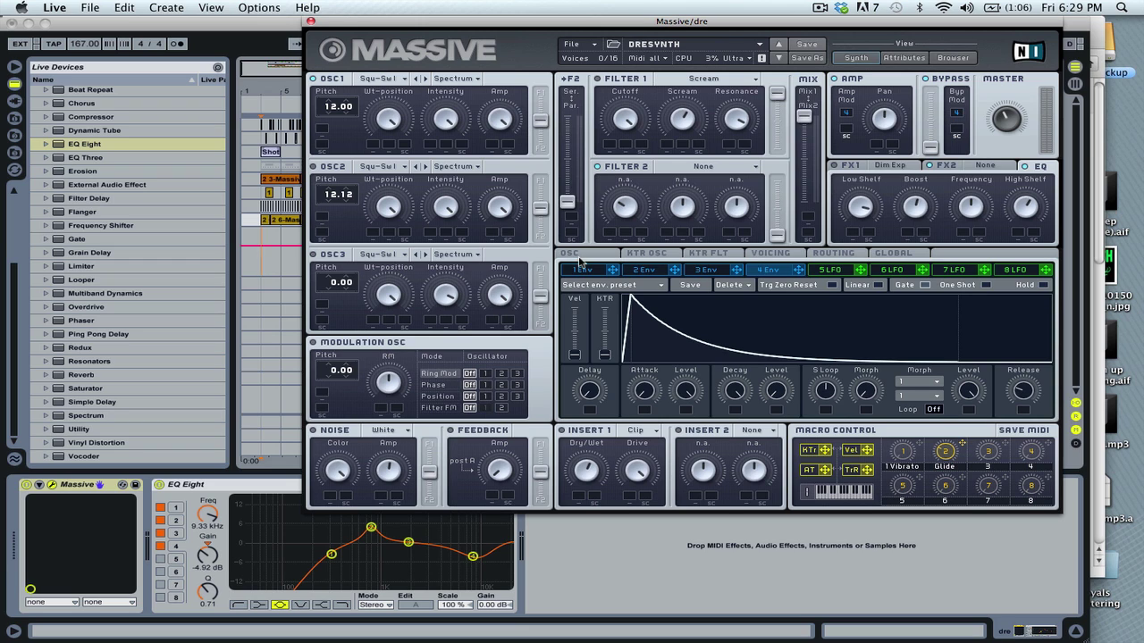
Step: Show Massive's OSC page with glide, ±2 pitchbend and vibrato settings
click(577, 256)
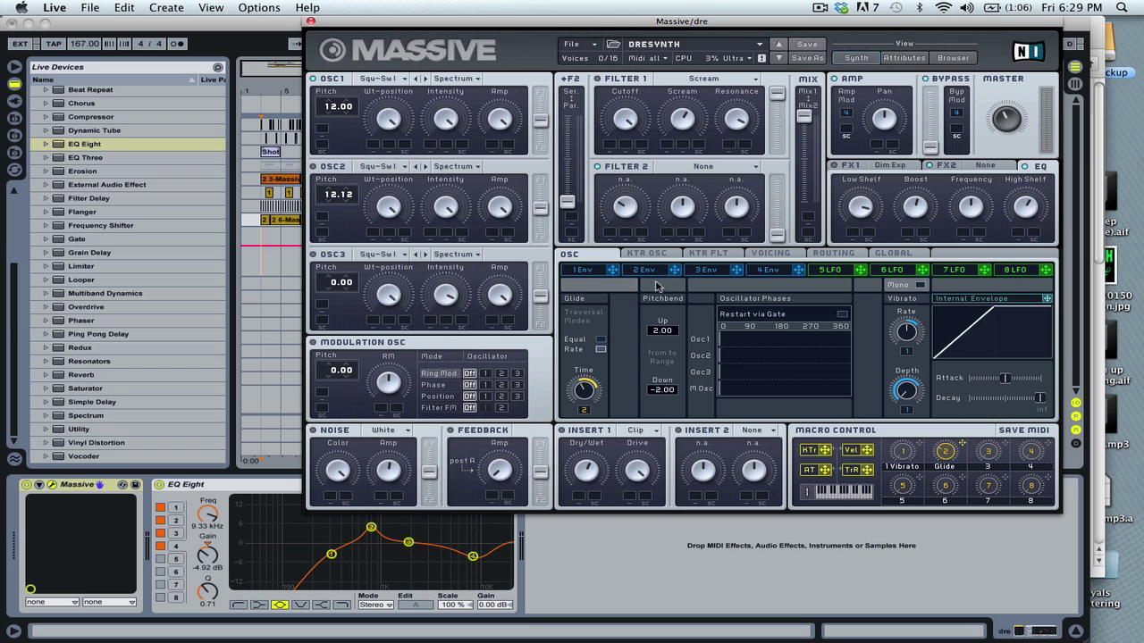
Step: Raise the 1 Env attack for a slow ramp, test it, and A/B the EQ Eight bypass
click(602, 272)
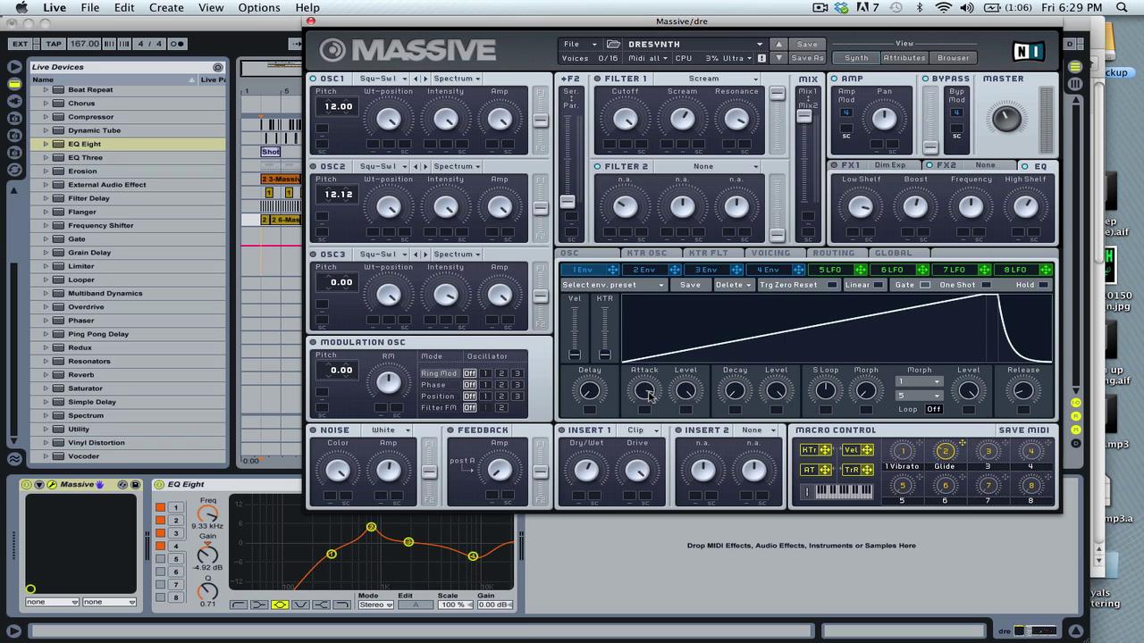
mouse_move(649, 396)
mouse_down()
mouse_move(661, 372)
mouse_move(644, 328)
mouse_up()
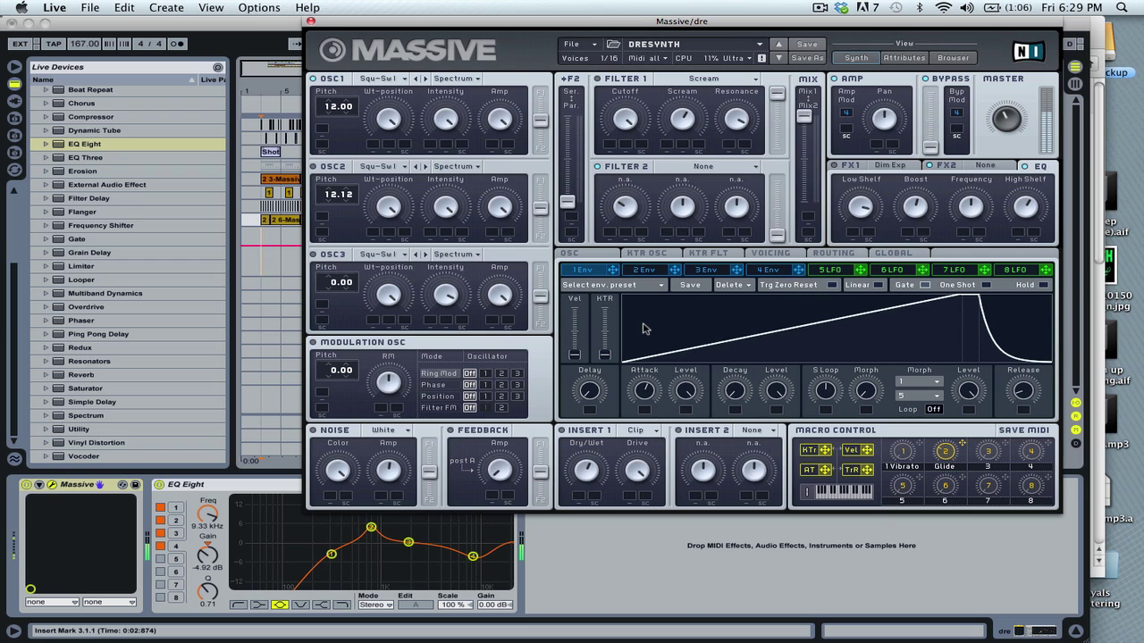
drag(643, 393, 642, 386)
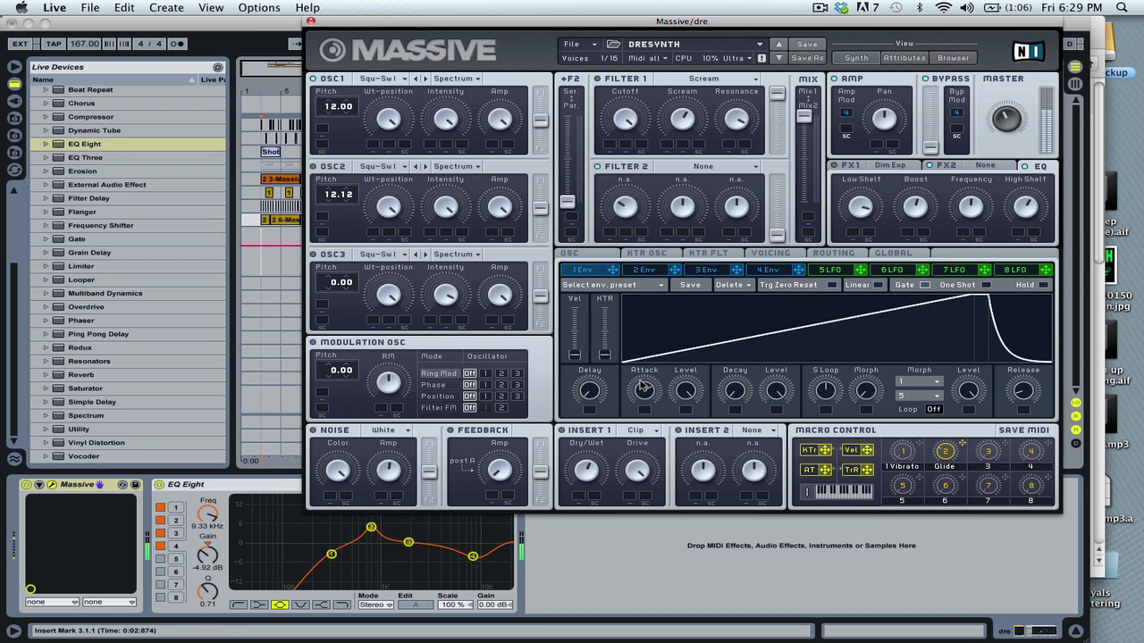
key(a)
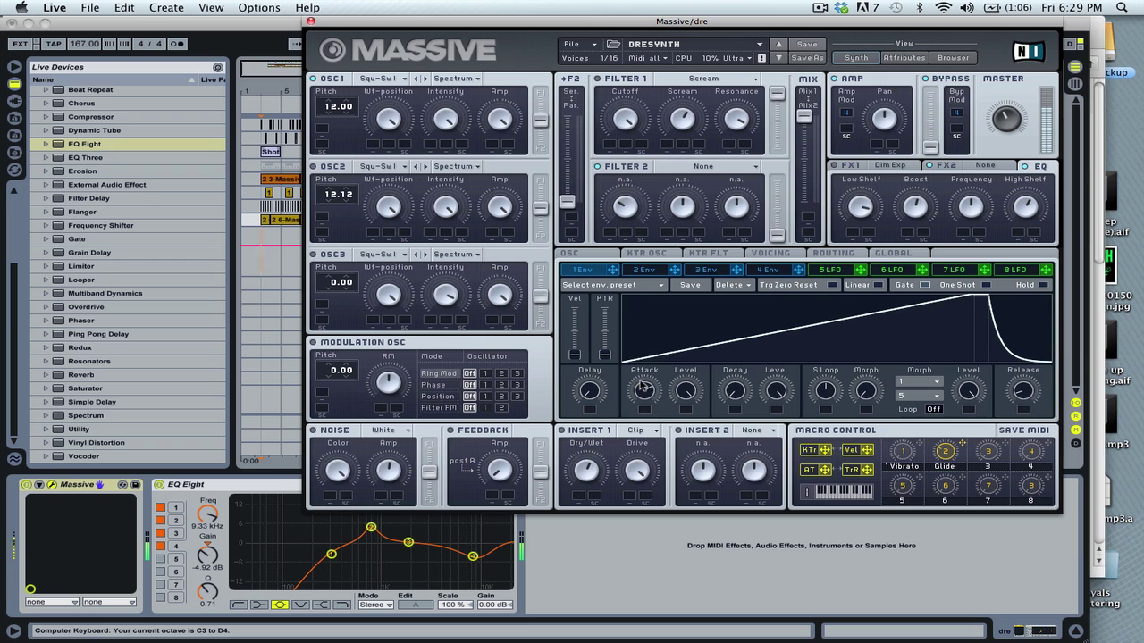
click(158, 485)
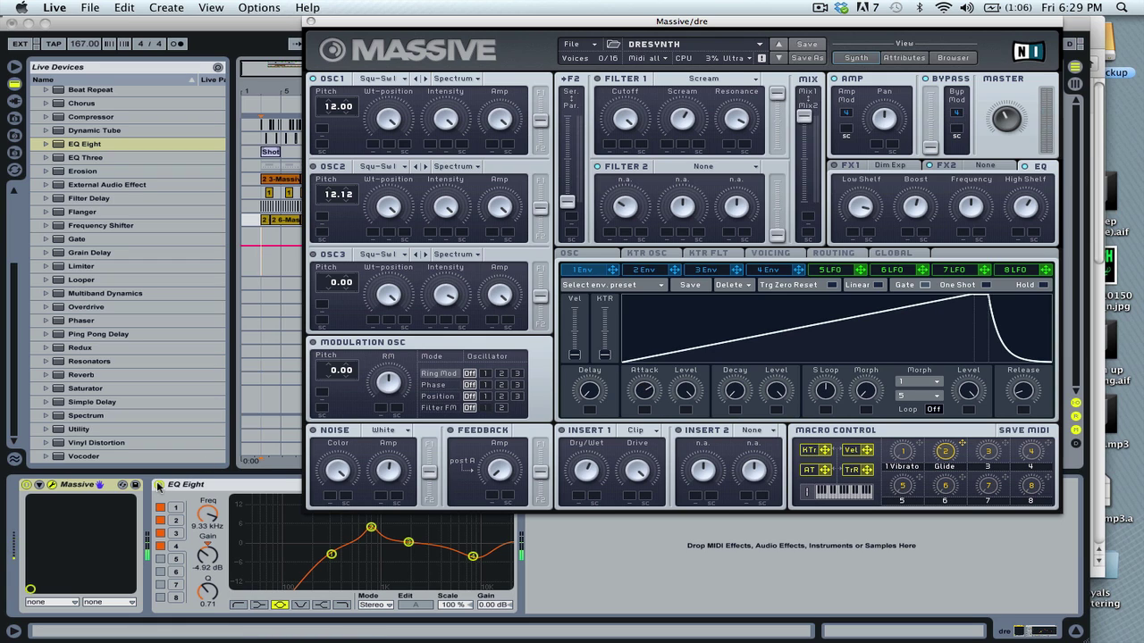
click(158, 485)
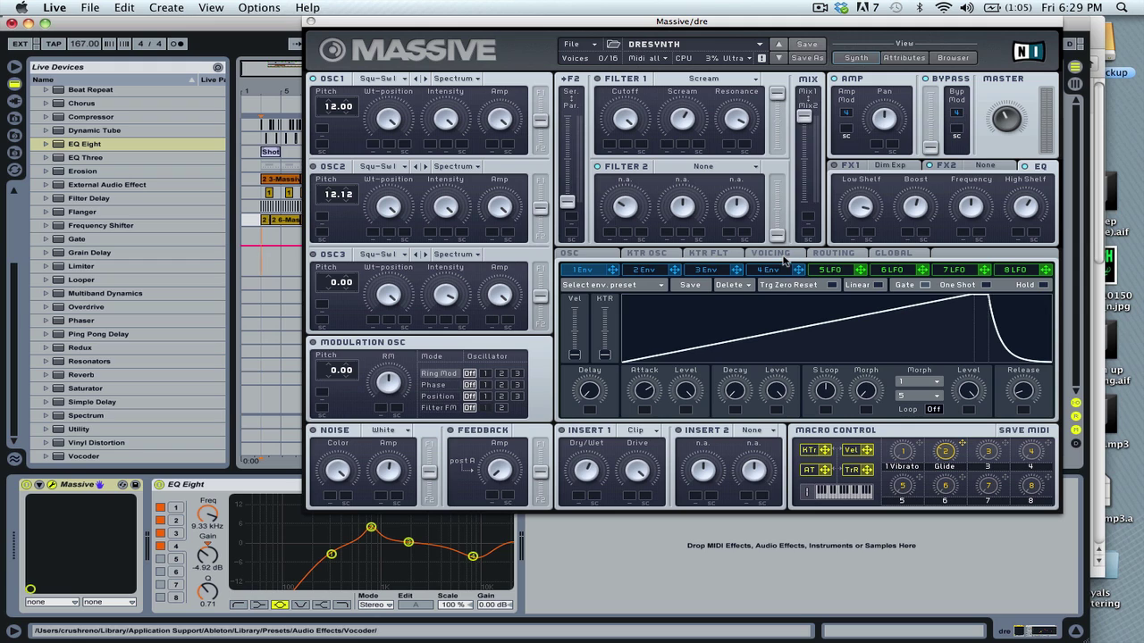
Step: Show Massive's VOICING page: 16 voices, unison 1, pan-position spread on
click(574, 253)
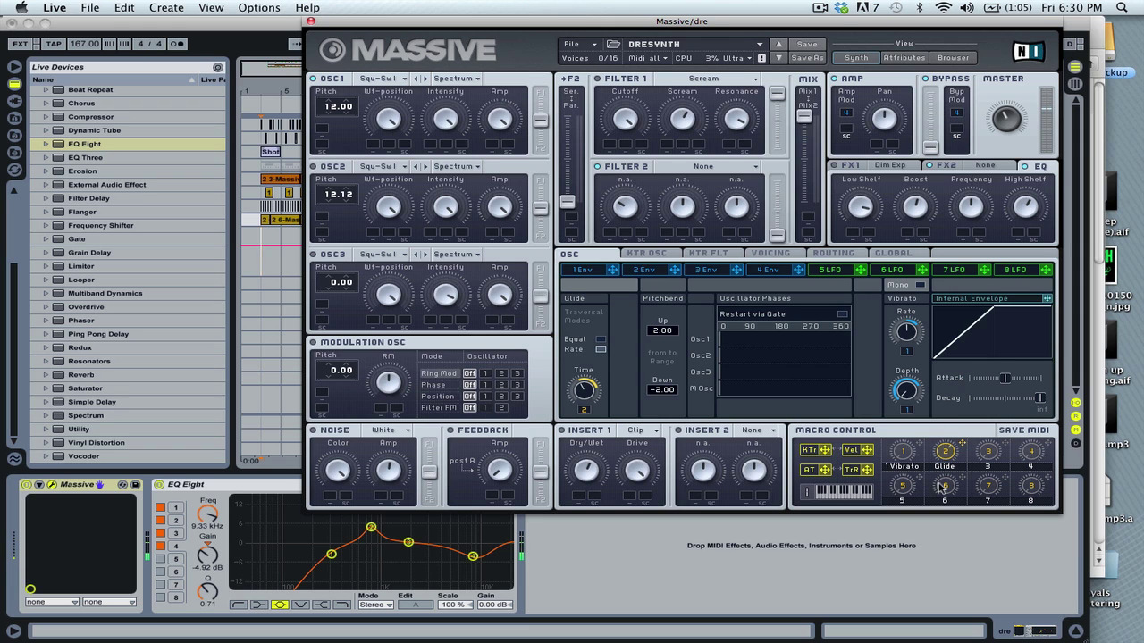
click(766, 270)
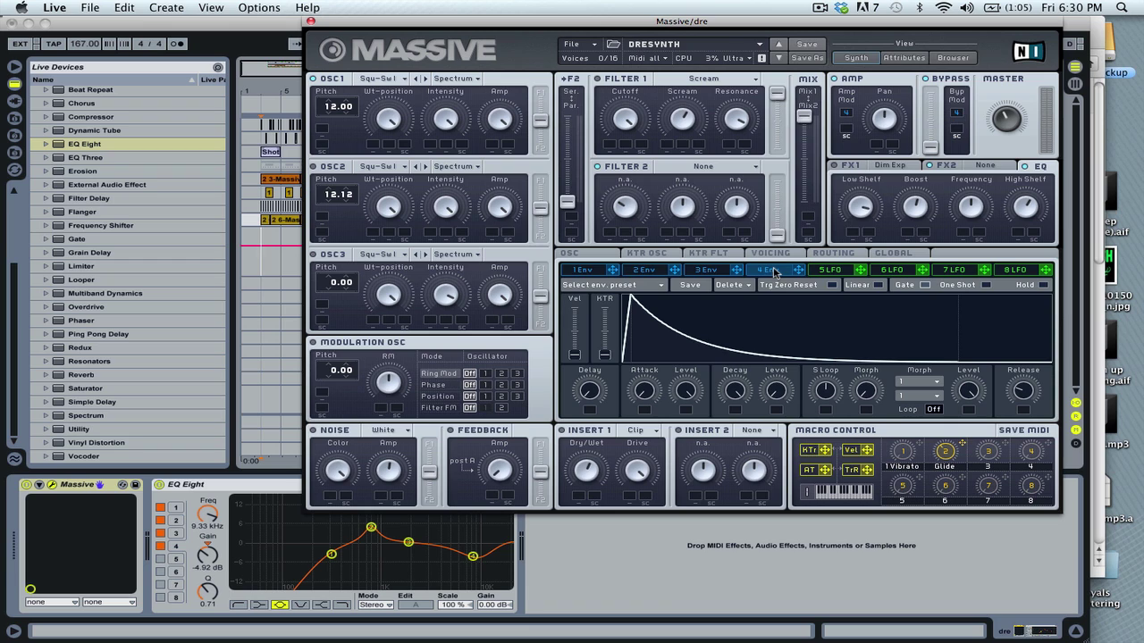
click(761, 258)
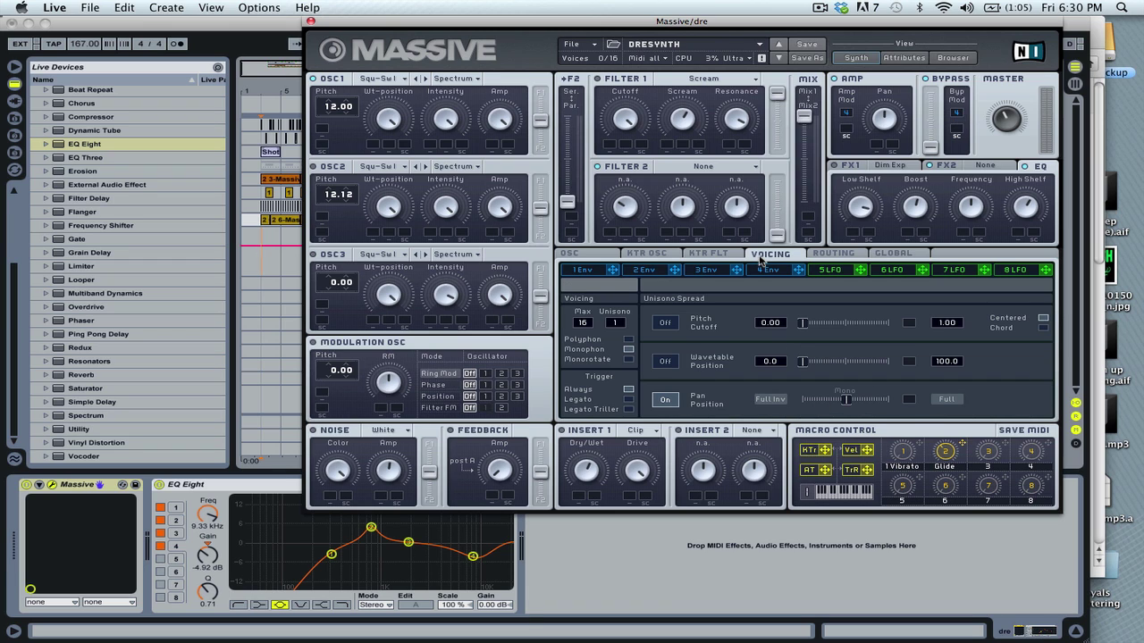